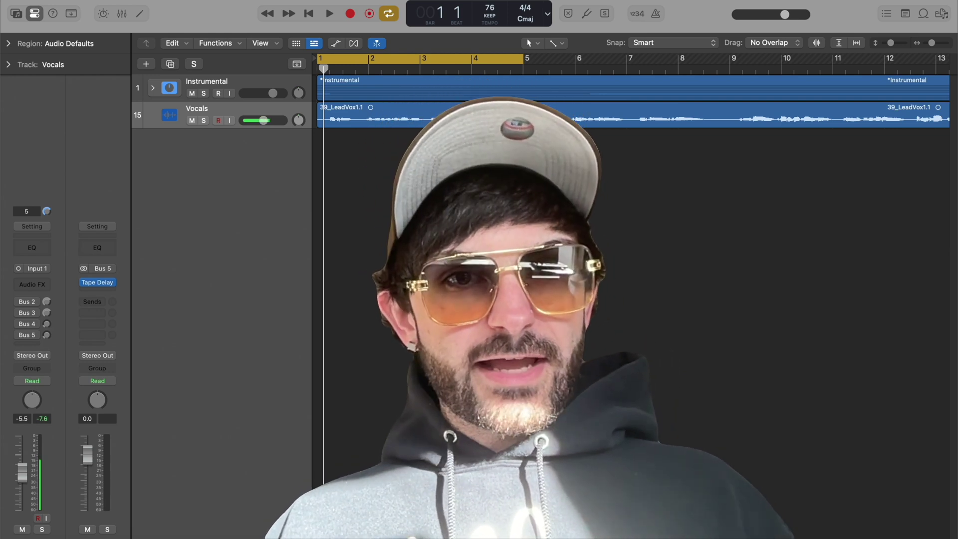
- Play the opening bars of the mix with all vocal sends off, and return the playhead to bar 1
drag(324, 71, 312, 74)
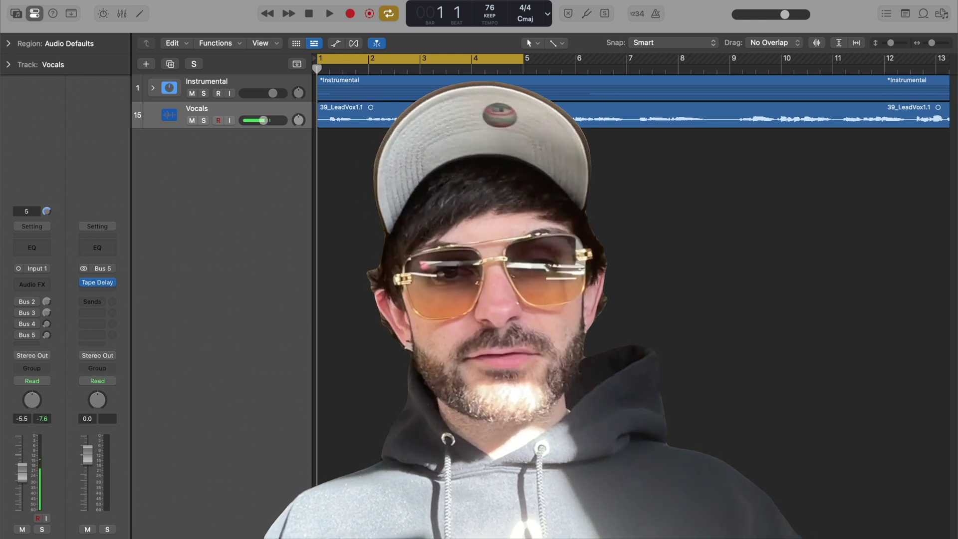
key(space)
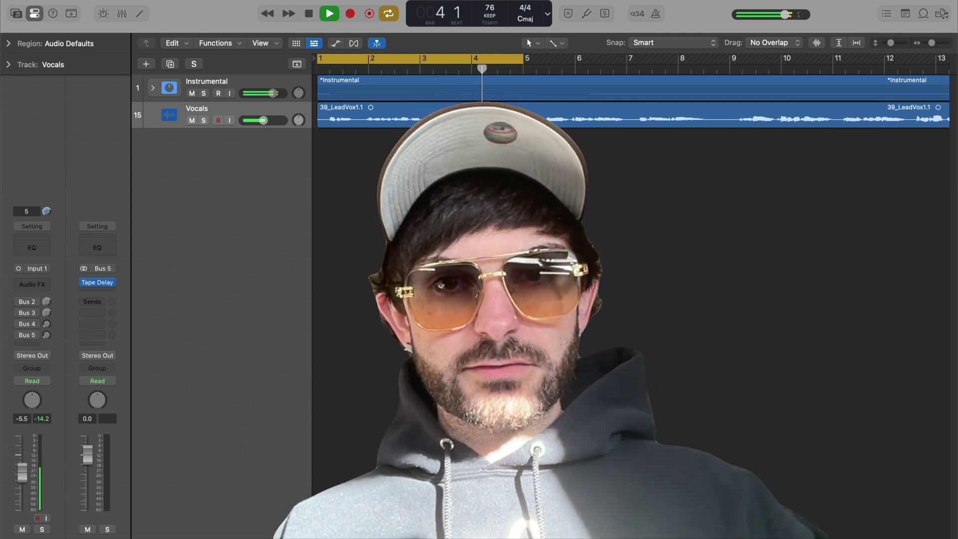
key(space)
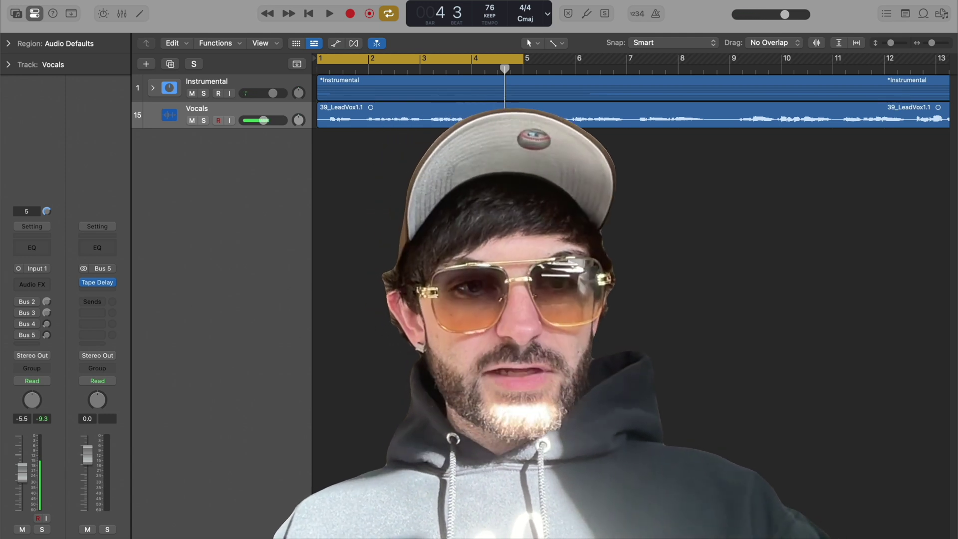
key(comma)
key(comma)
key(comma)
key(comma)
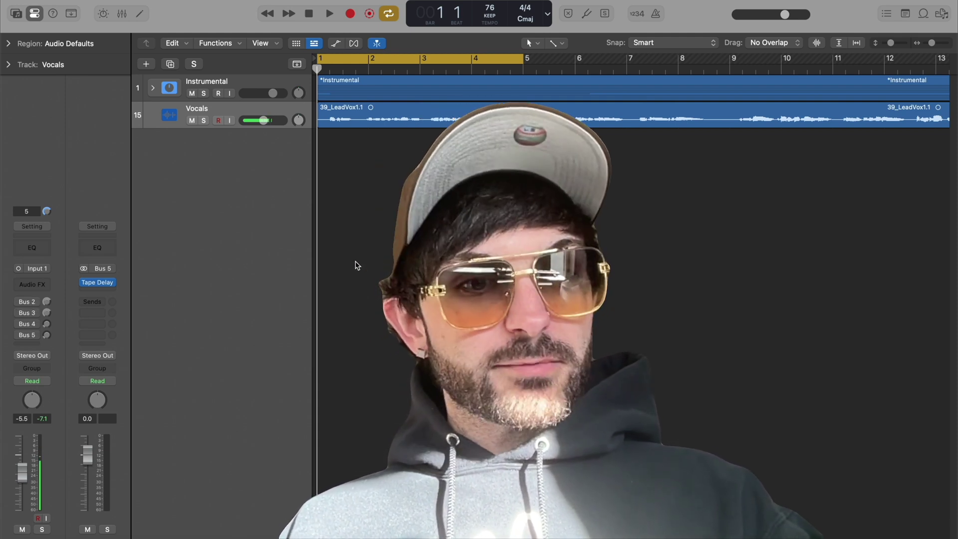
- Turn on the Vocals track's Bus 2 send and open the Kiive Xtressor on Aux 2 to examine its parallel compression settings
click(46, 303)
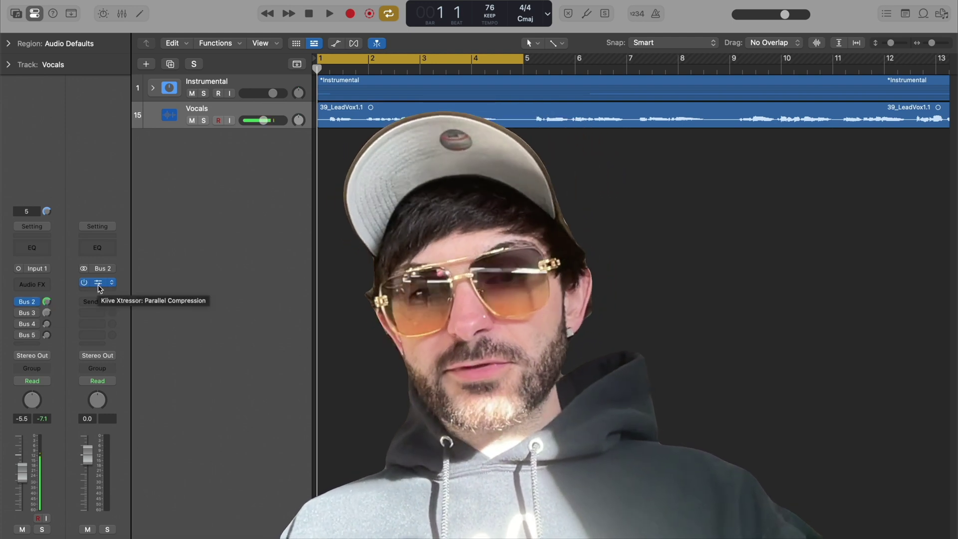
click(98, 282)
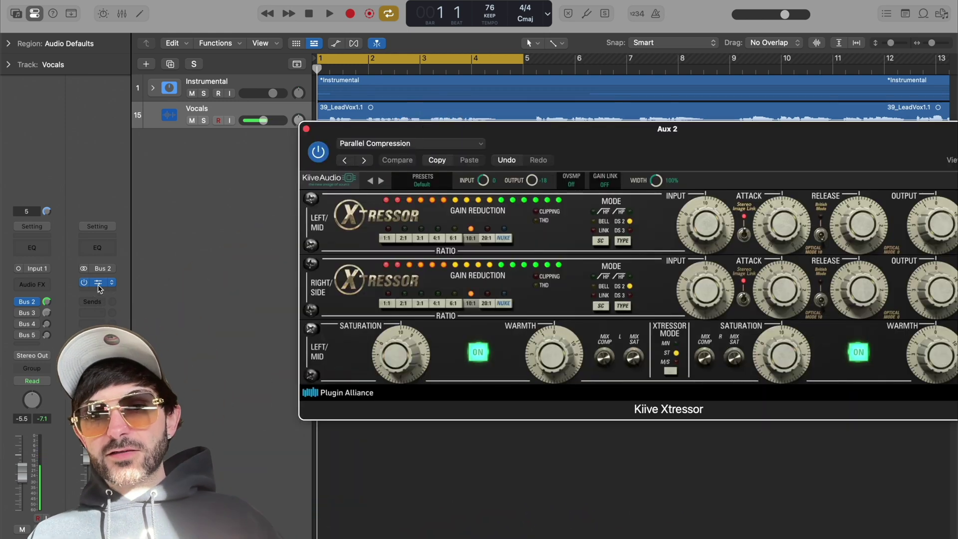
drag(609, 145, 491, 164)
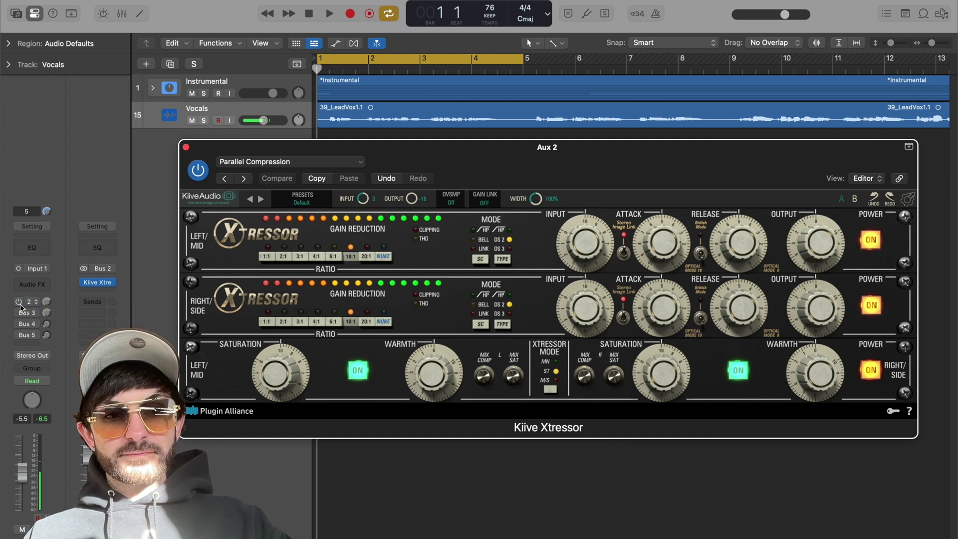
- Play the loop from bar 1 while switching the Bus 2 send on and off to compare the parallel compression
key(space)
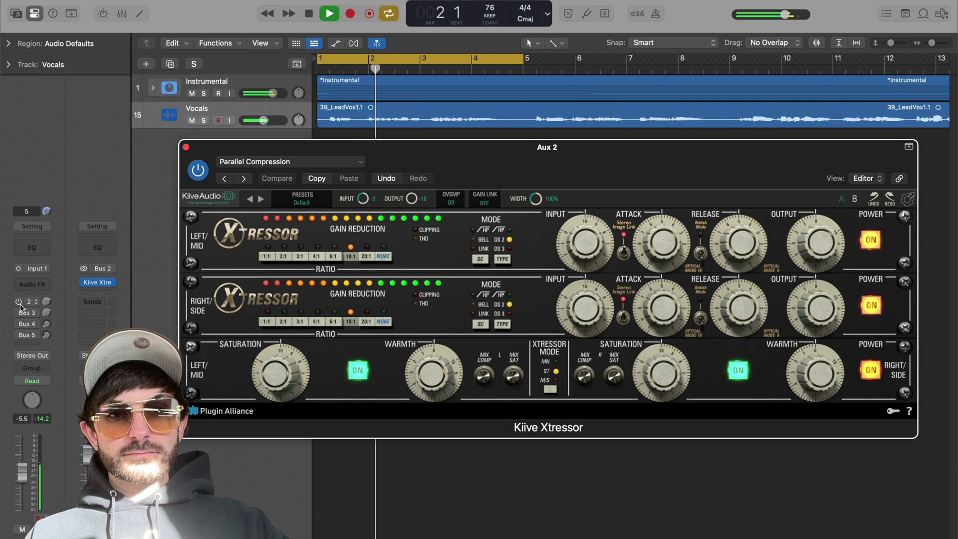
click(19, 302)
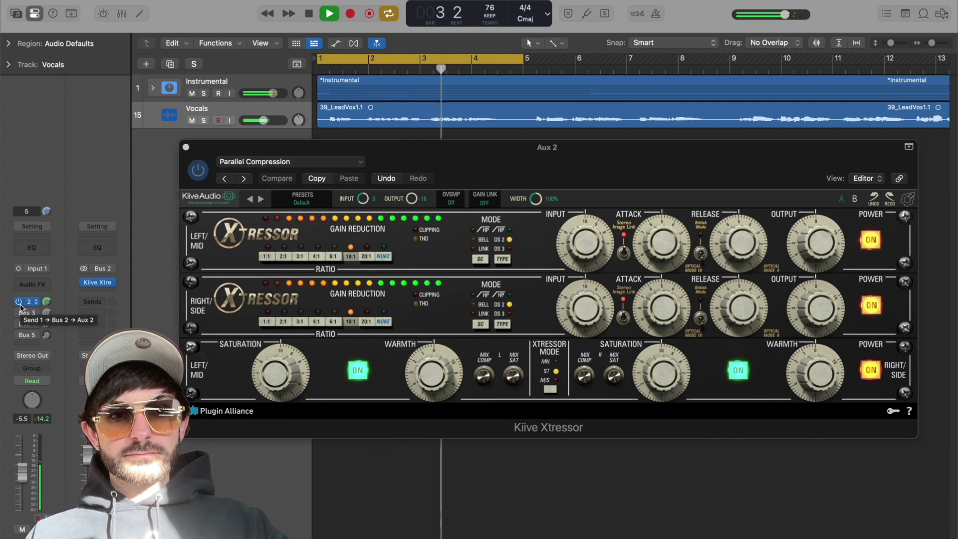
click(20, 305)
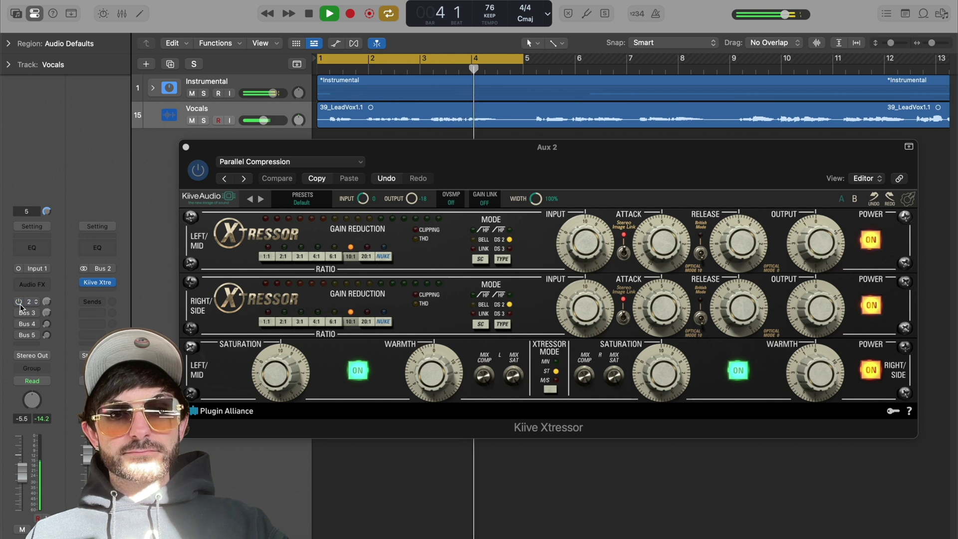
key(space)
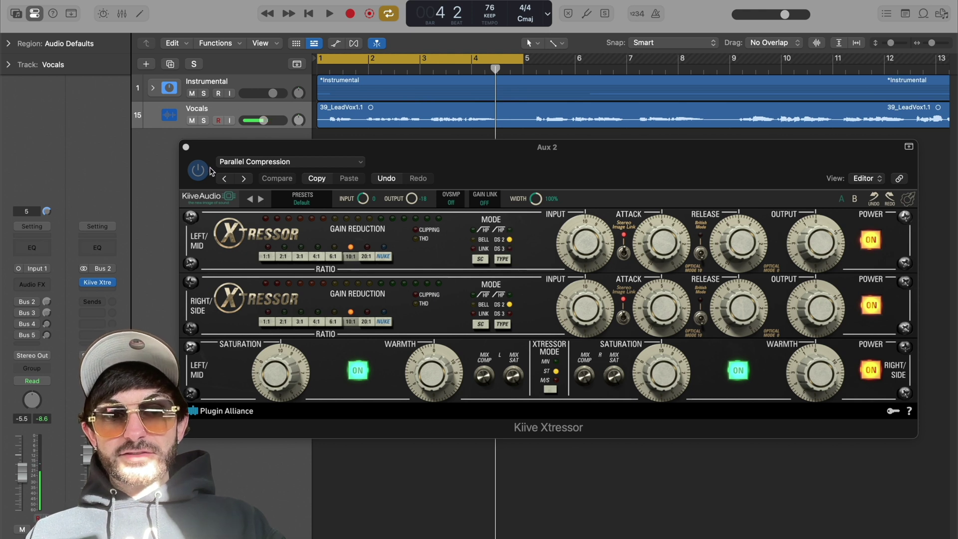
- Close the Xtressor, turn on the Vocals track's Bus 3 send, and open the Decapitator on Aux 3
click(186, 147)
alt+click(46, 313)
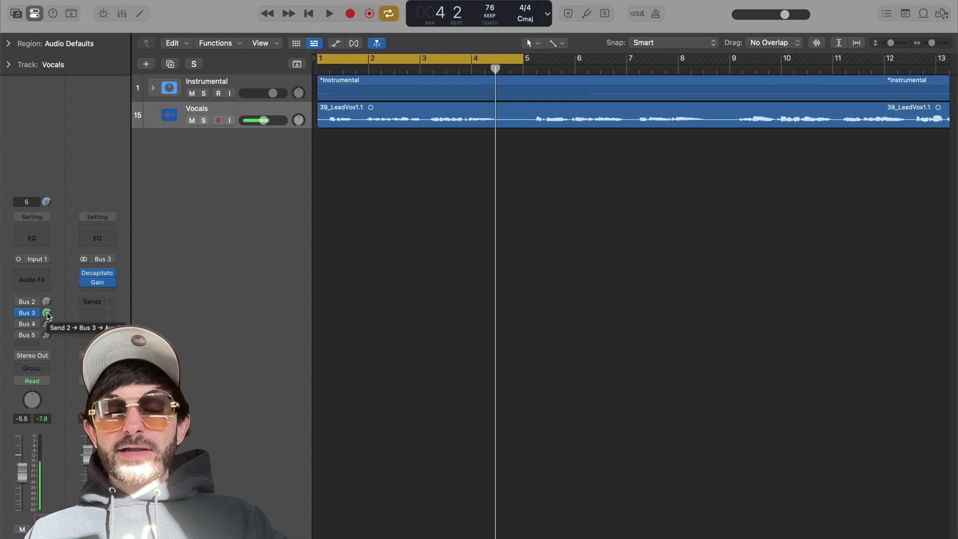
click(98, 275)
drag(563, 136, 579, 156)
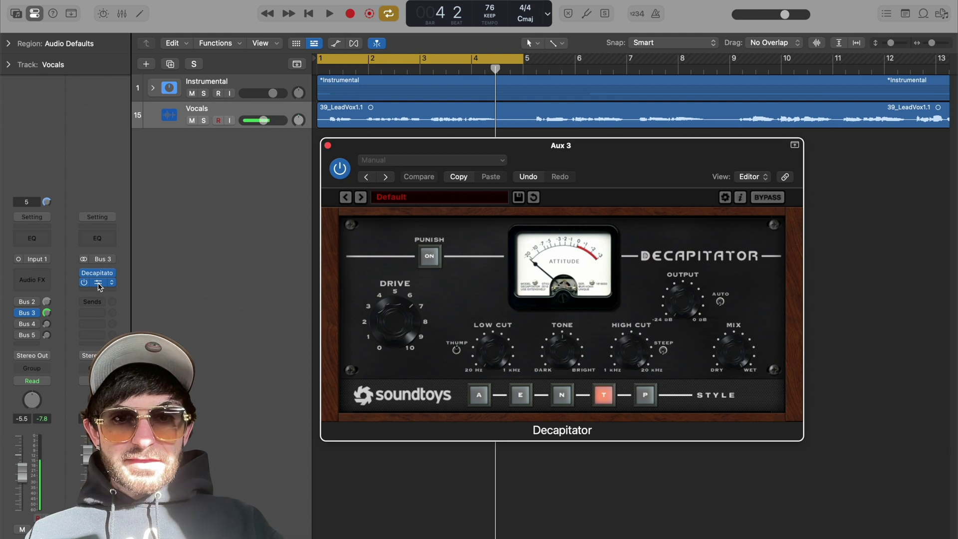
- Examine the Gain plug-in on Aux 3, close it, and review the Decapitator's mix control
click(98, 283)
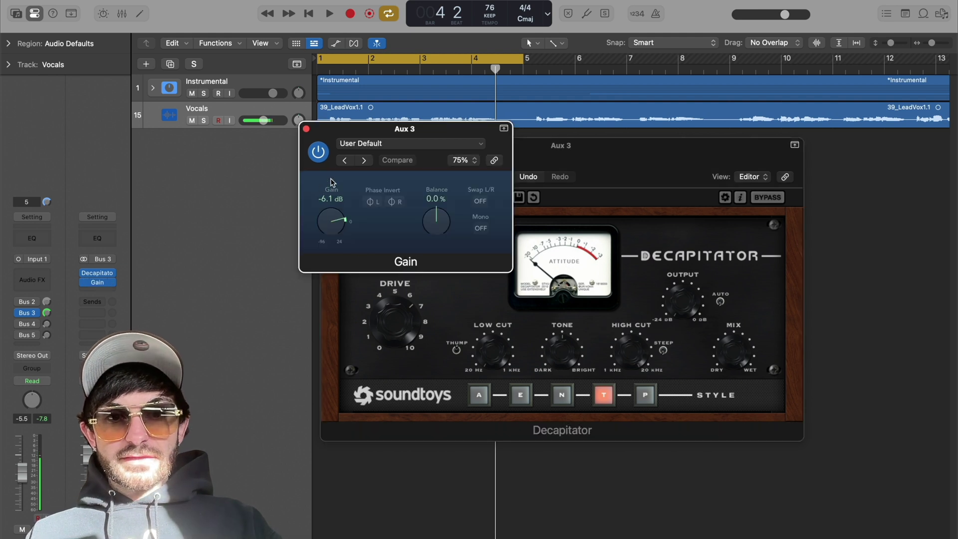
click(306, 129)
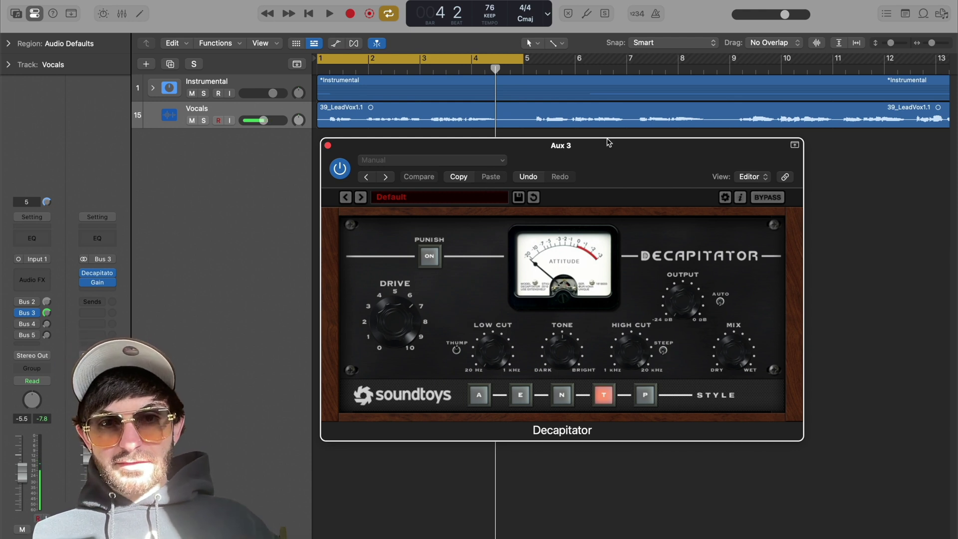
drag(608, 143, 572, 155)
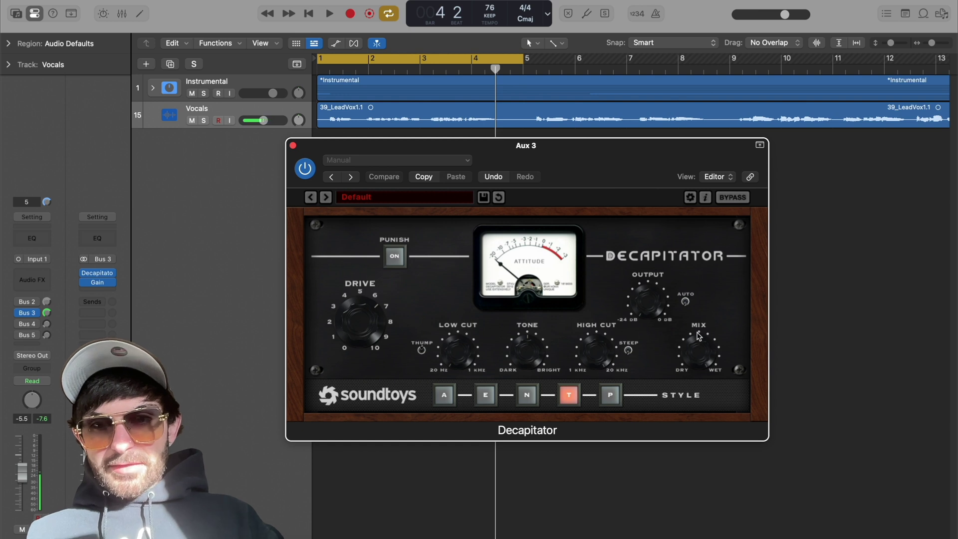
drag(699, 355, 708, 331)
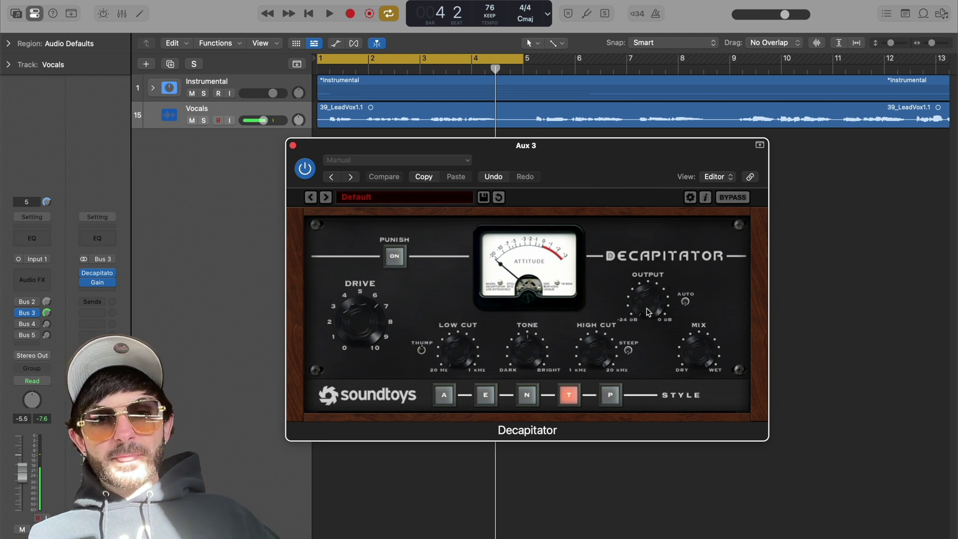
- Bypass the Bus 3 send and play the full mix, switching the send on and off to compare the parallel saturation
click(19, 314)
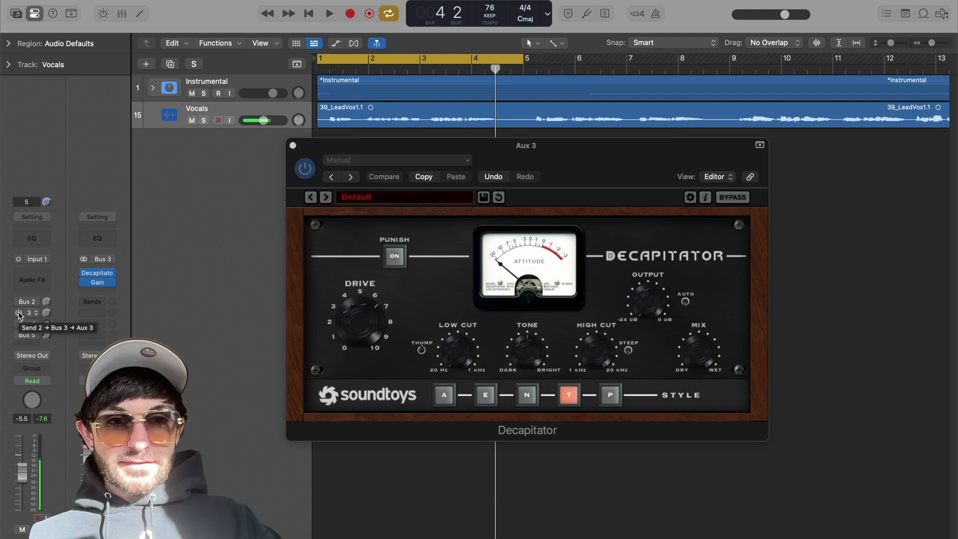
key(space)
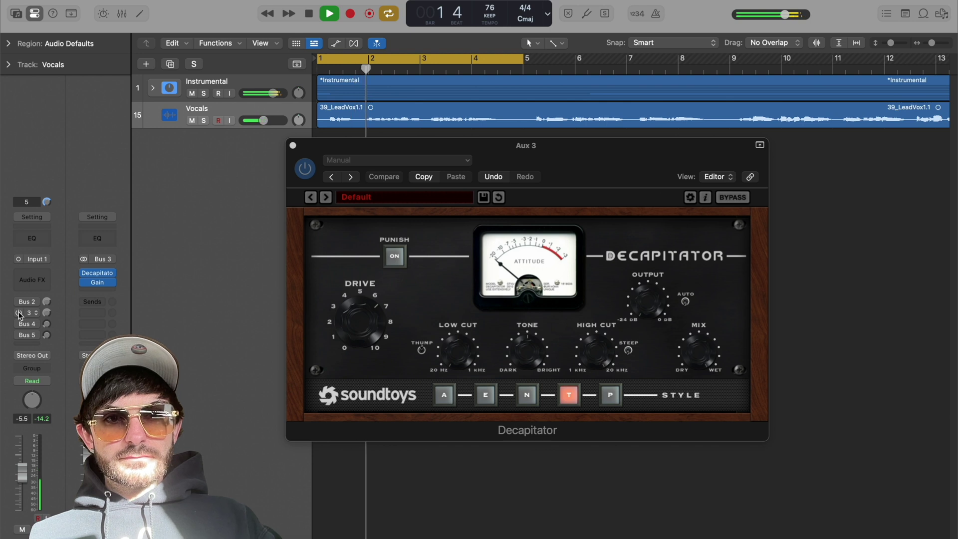
click(19, 313)
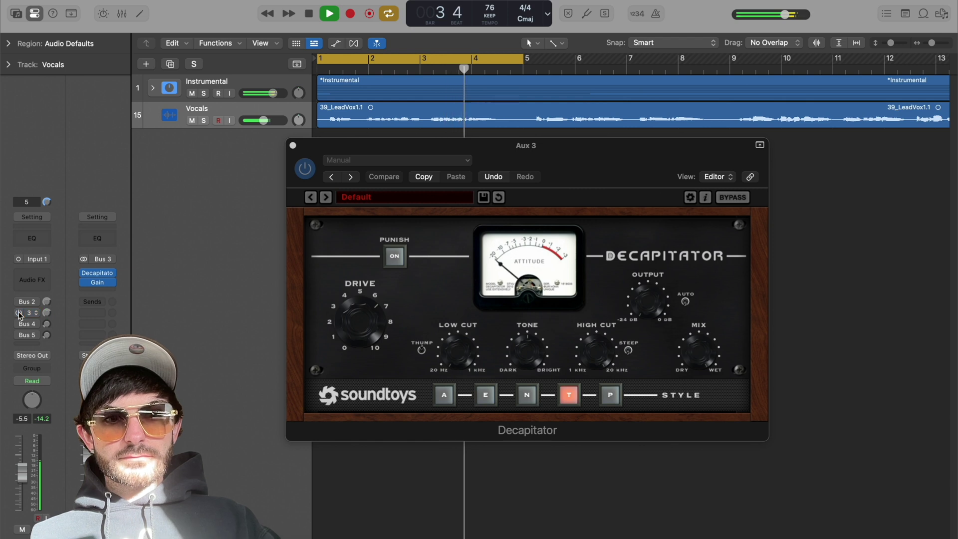
click(19, 313)
key(space)
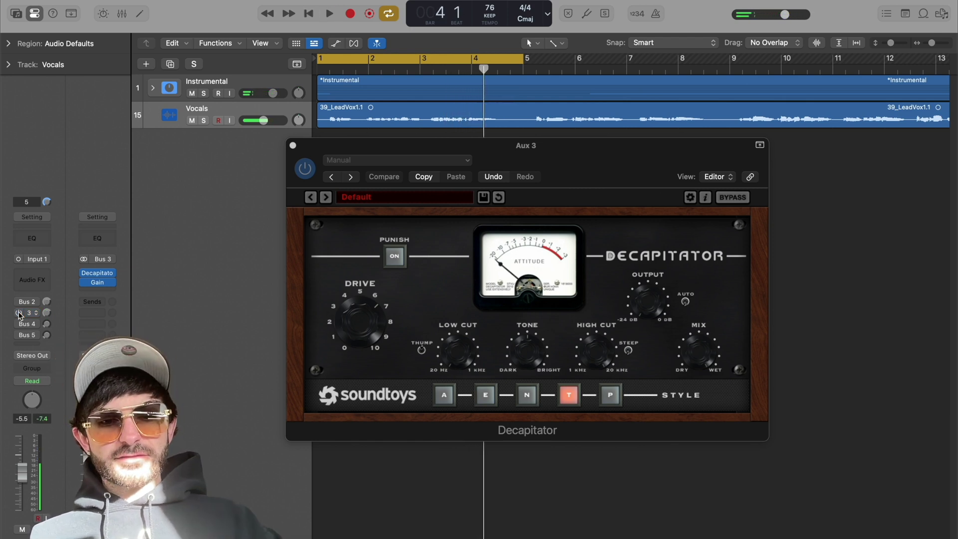
- Solo the Vocals track, play the loop while switching the Bus 3 send on and off, and unsolo the track
key(s)
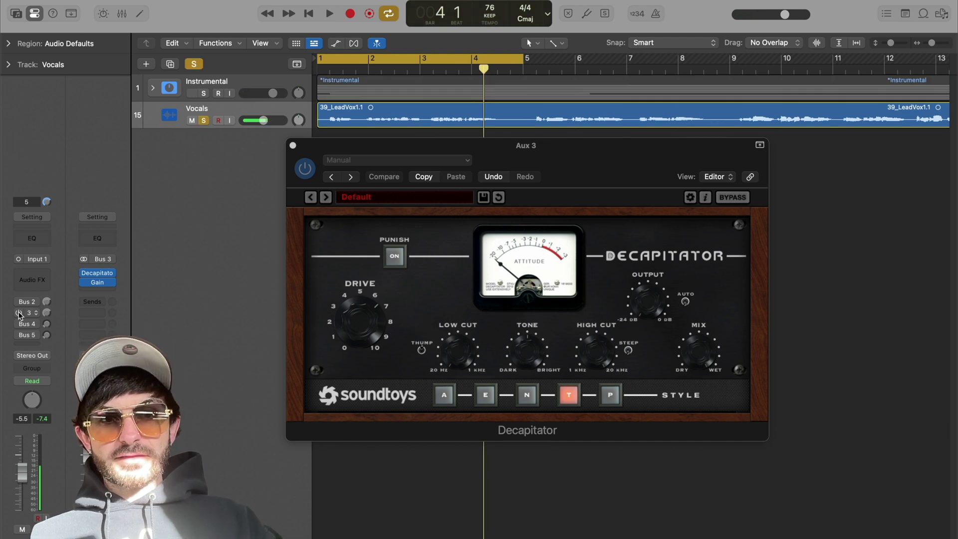
key(space)
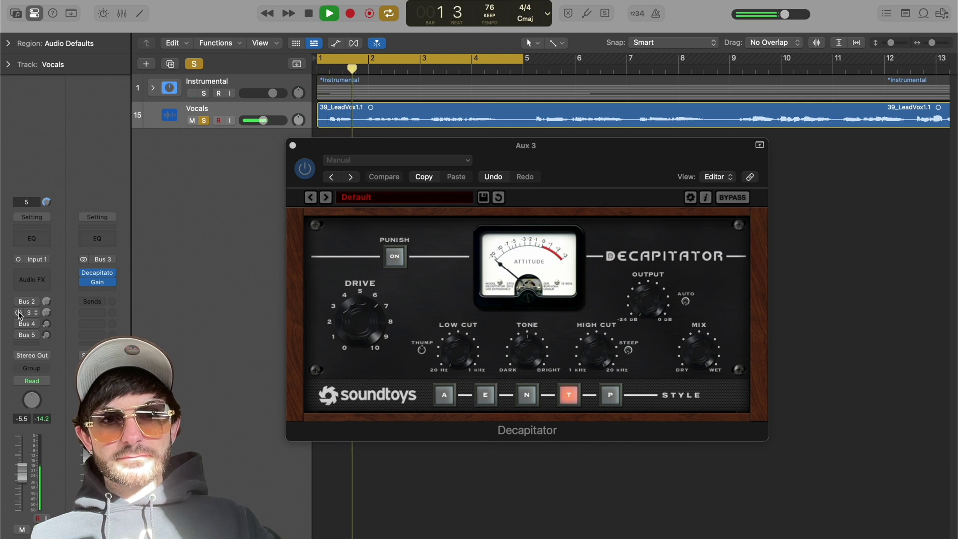
click(19, 313)
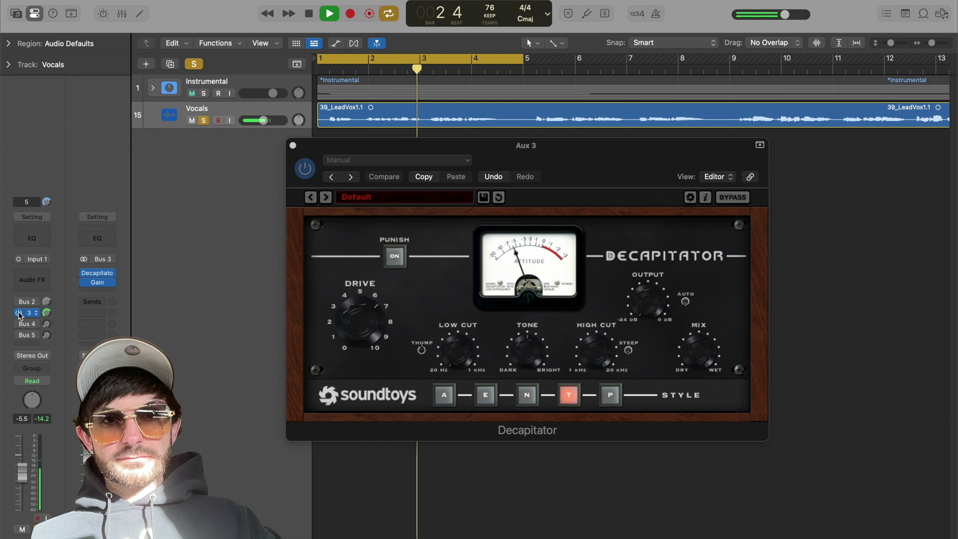
click(19, 313)
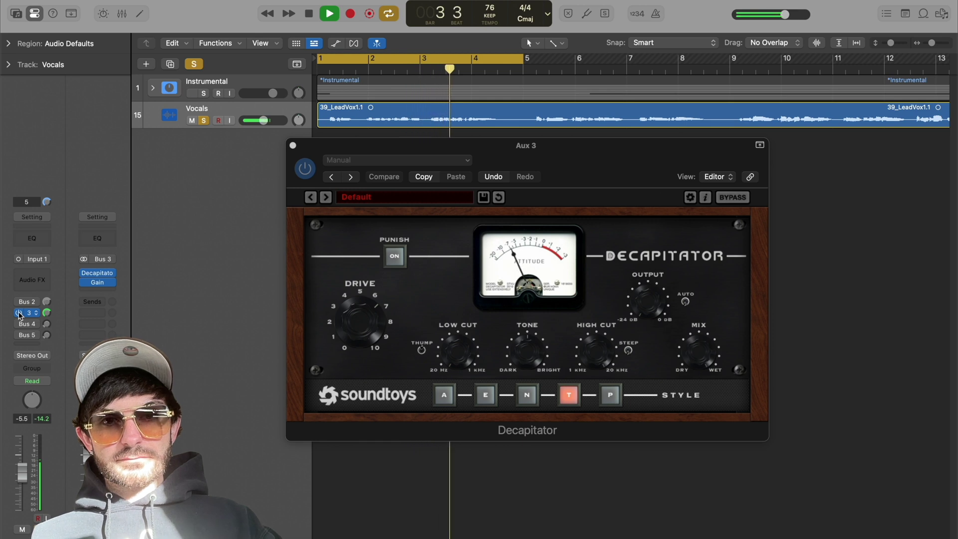
key(space)
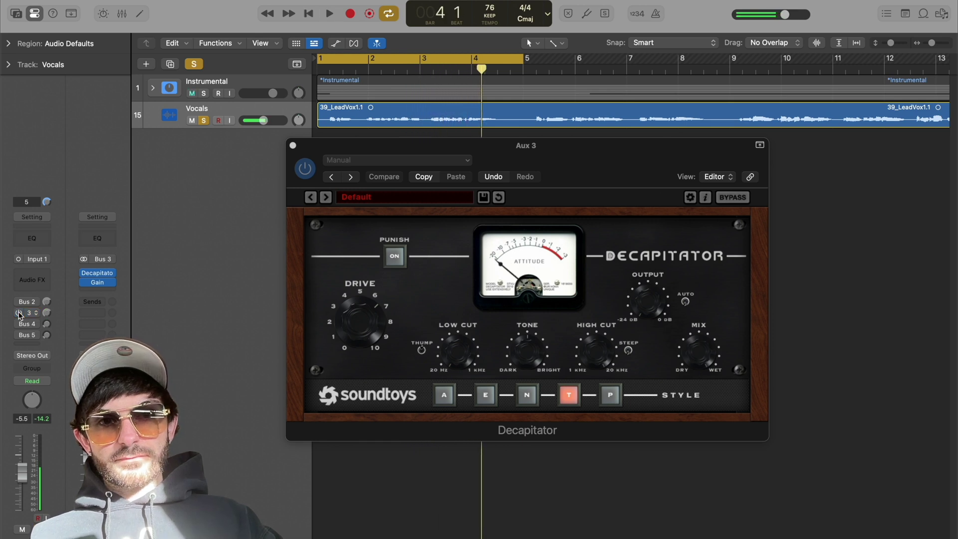
click(19, 313)
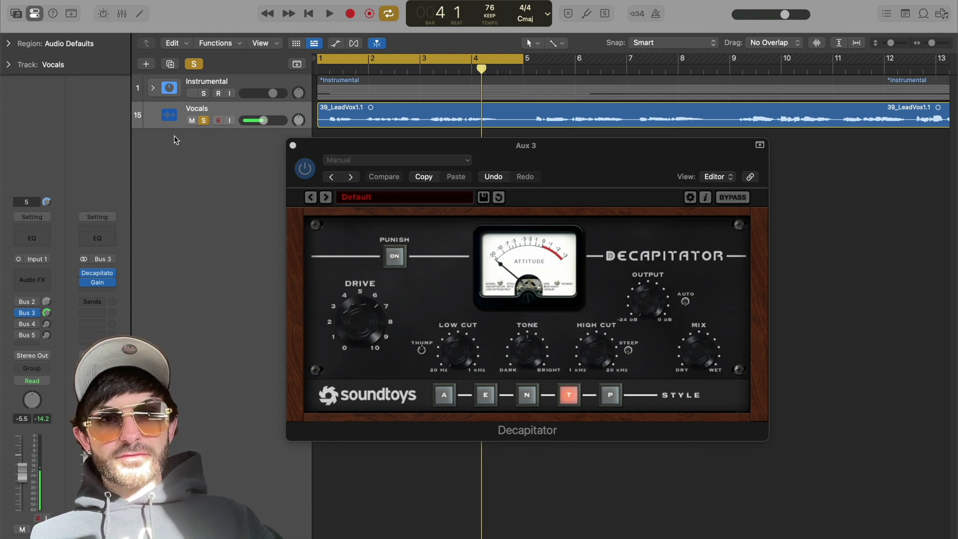
key(s)
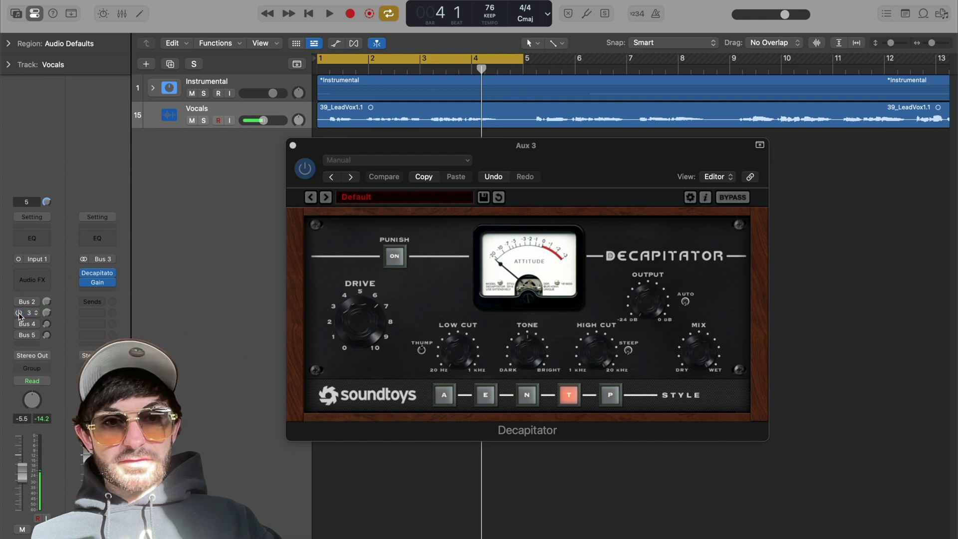
- Close the Decapitator, turn on the Bus 4 send, and examine the Flanger's settings on Aux 4 before closing it
click(293, 147)
click(293, 146)
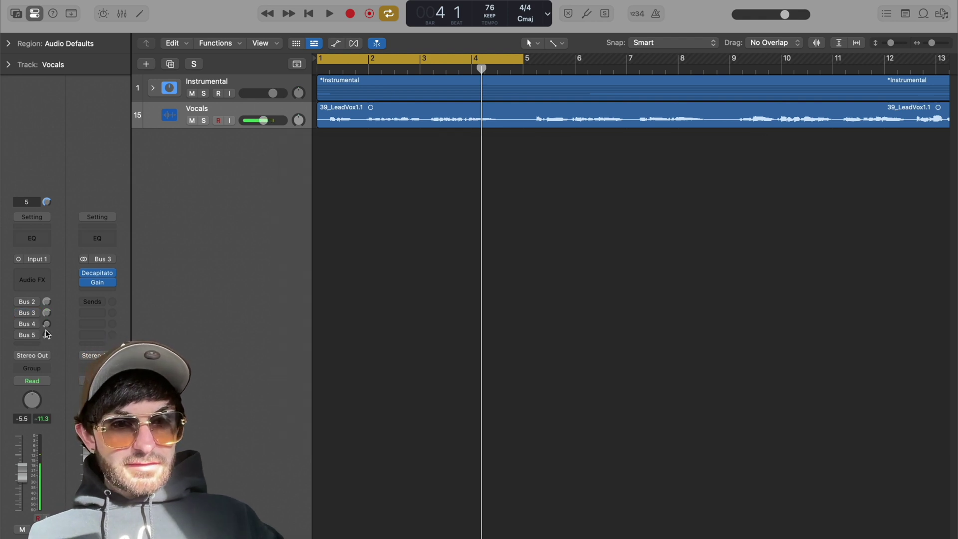
click(47, 325)
mouse_move(98, 283)
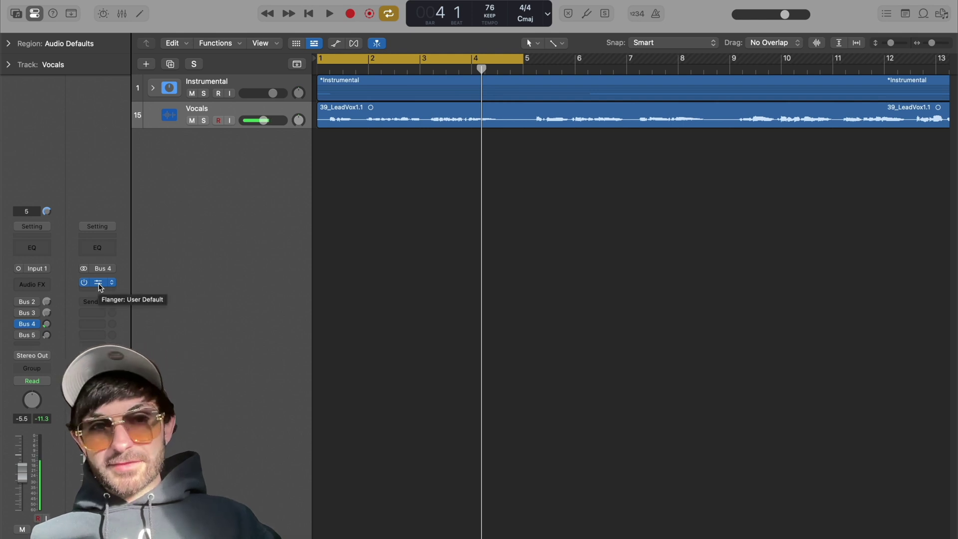
click(98, 283)
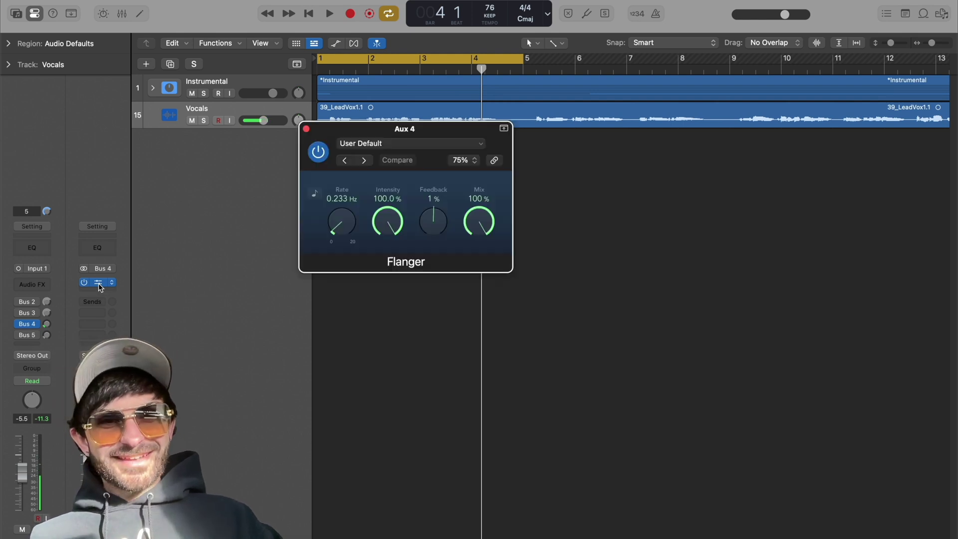
drag(424, 132, 464, 161)
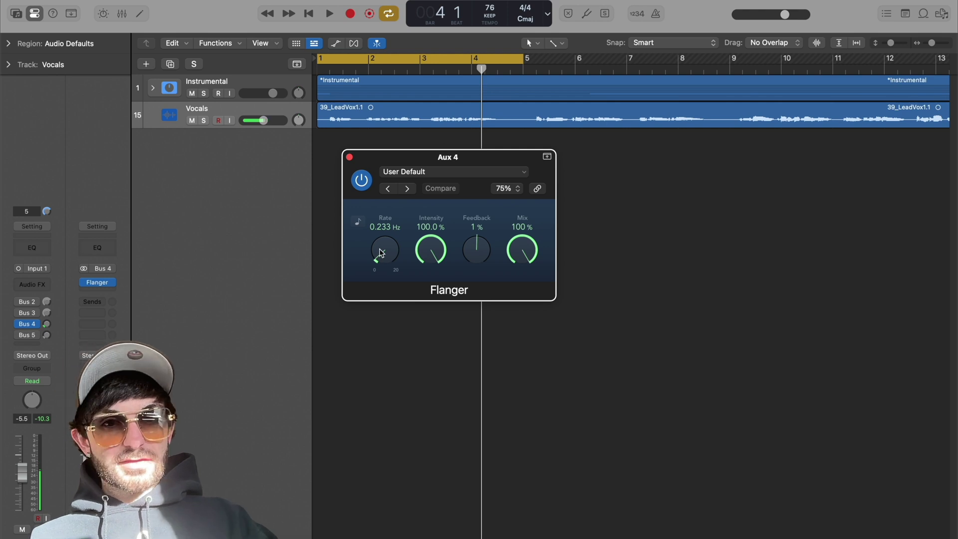
click(349, 157)
- Bypass the Bus 4 send and play the full mix, switching the send on and off to compare the parallel flanger
click(48, 325)
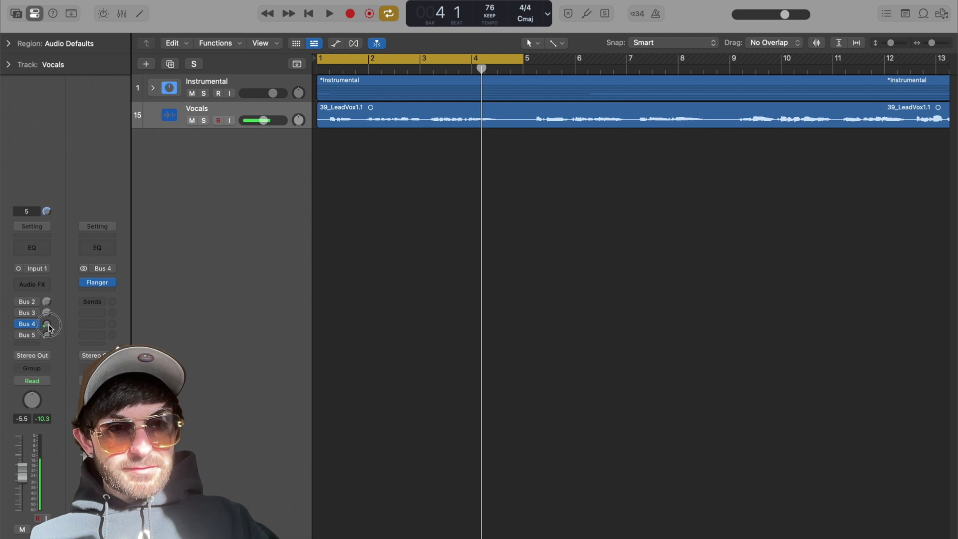
click(18, 325)
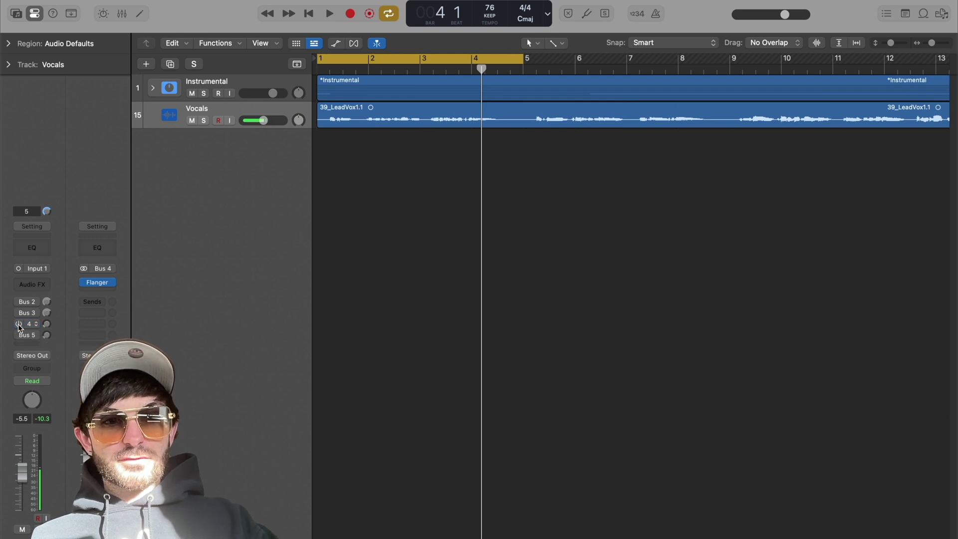
key(space)
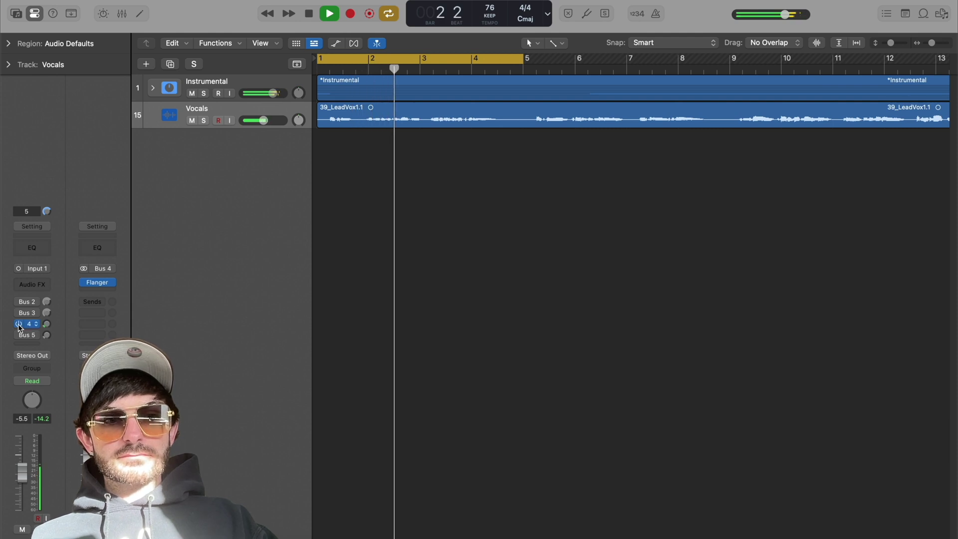
click(18, 324)
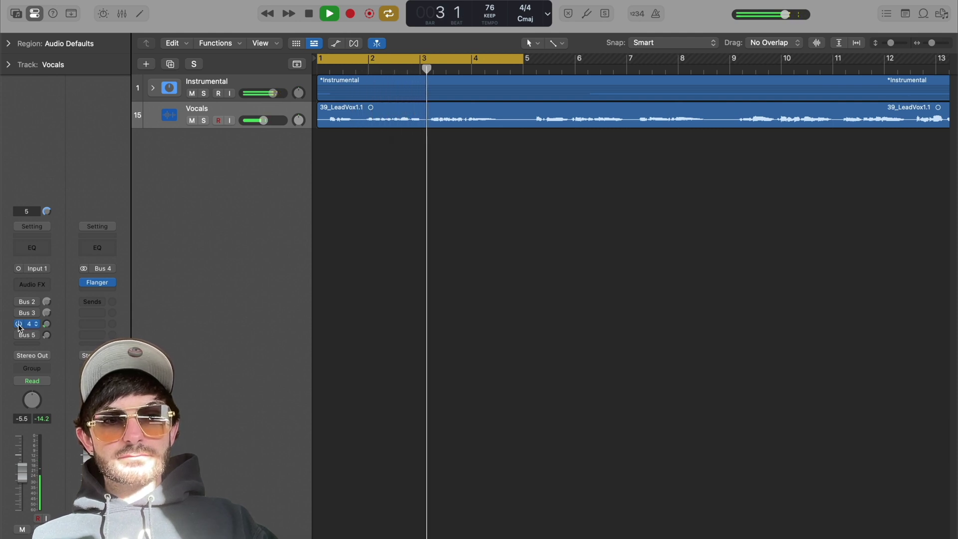
click(19, 324)
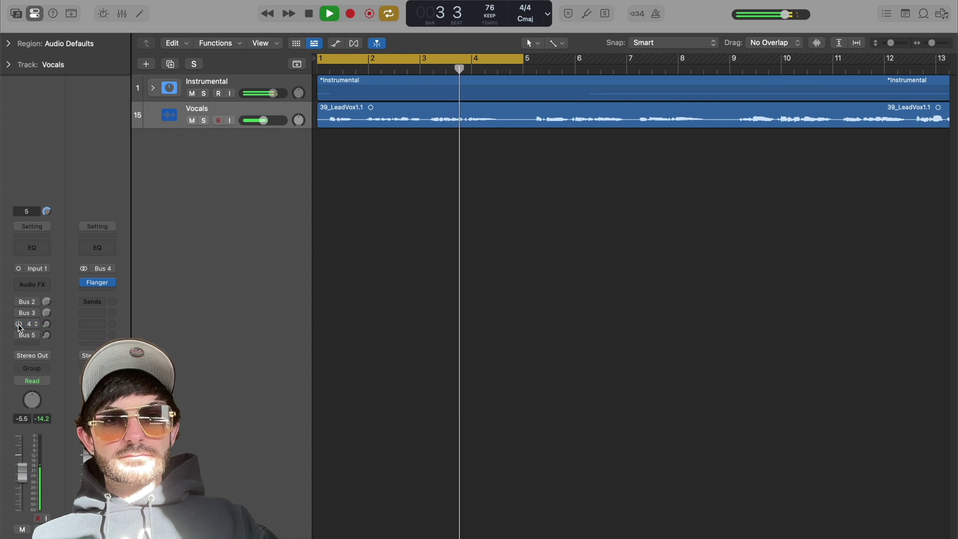
key(space)
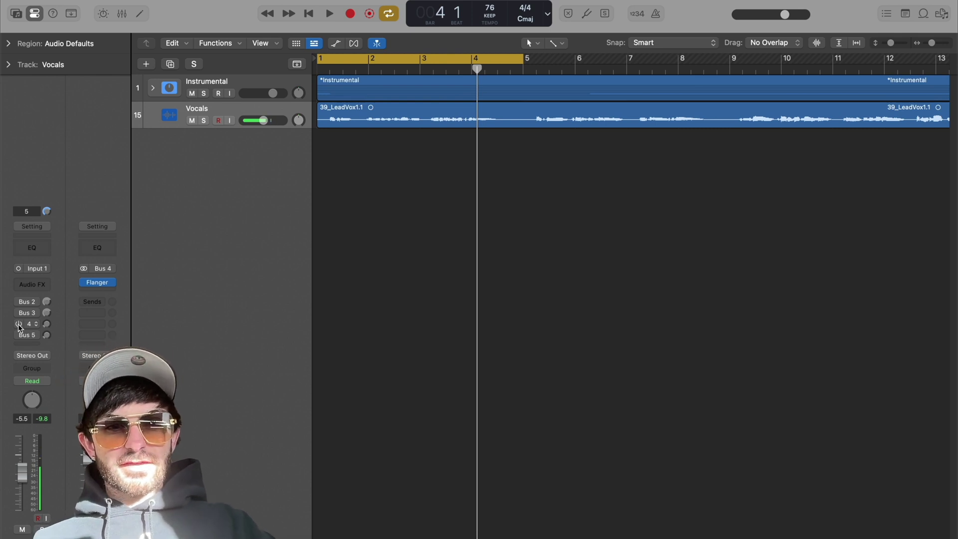
- Turn on the Bus 5 send, and examine the Tape Delay's settings on Aux 5 before closing it
click(37, 335)
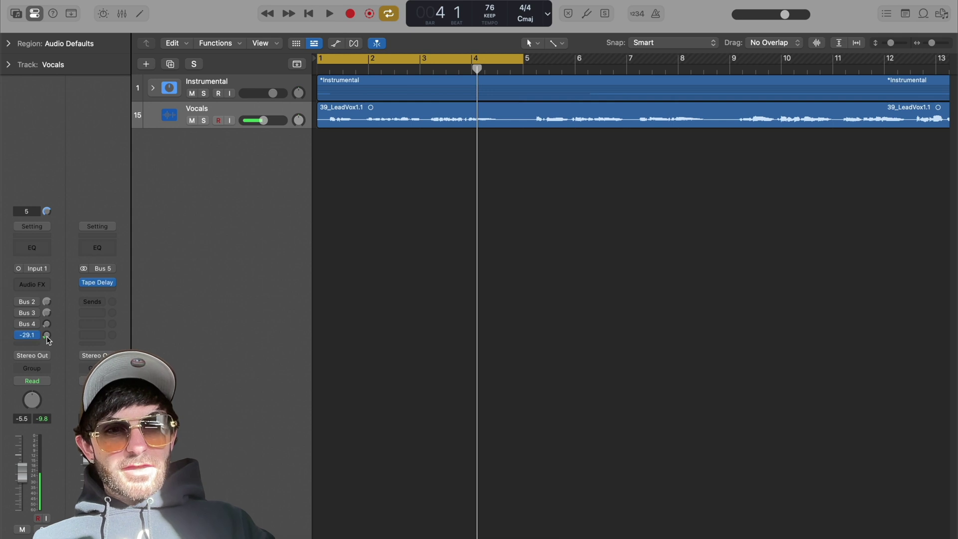
click(99, 283)
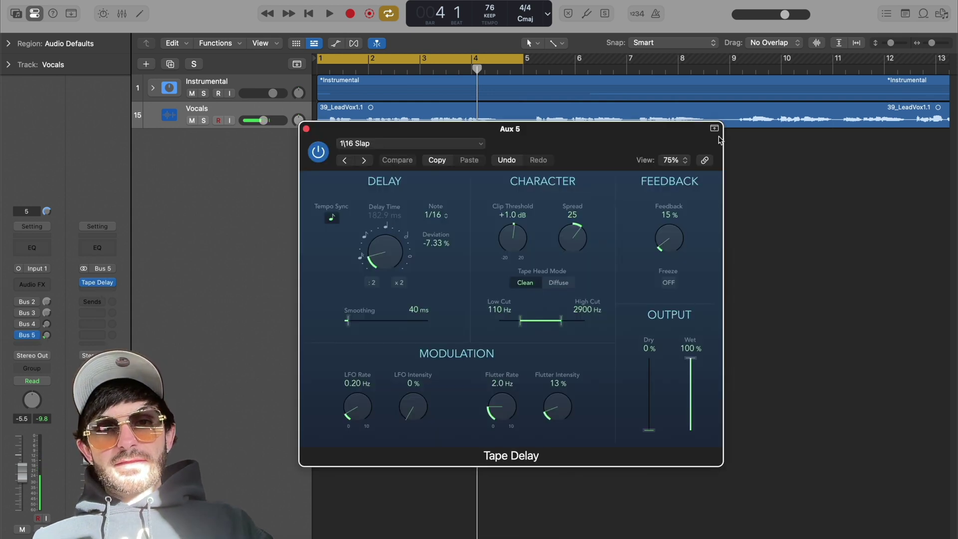
drag(609, 146, 641, 168)
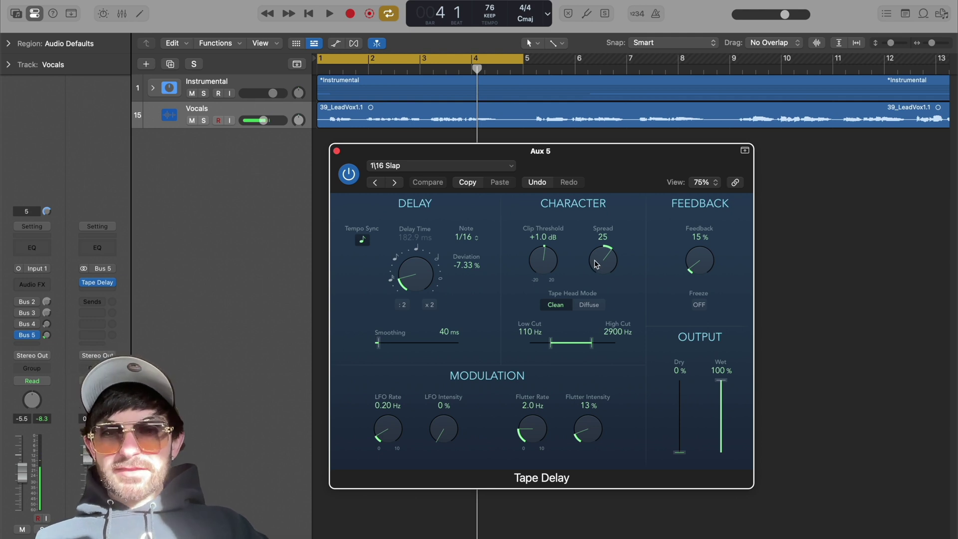
click(337, 151)
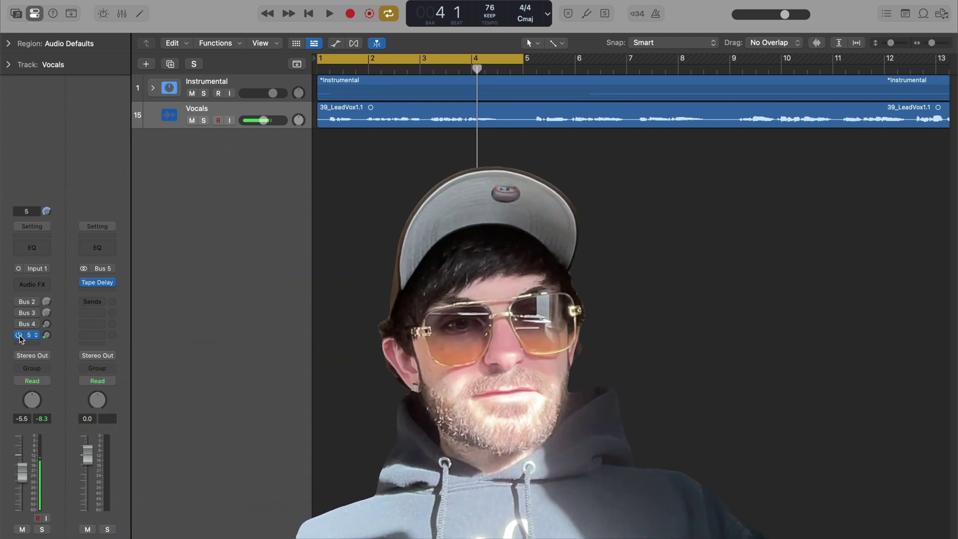
- Bypass the Bus 5 send and play the full mix, switching the send on and off to compare the parallel delay
mouse_move(20, 338)
key(space)
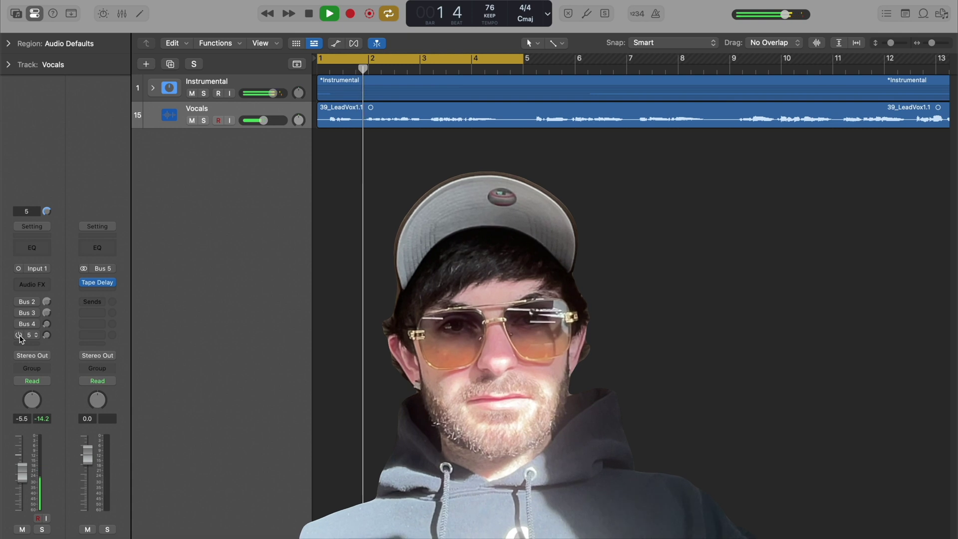
click(19, 337)
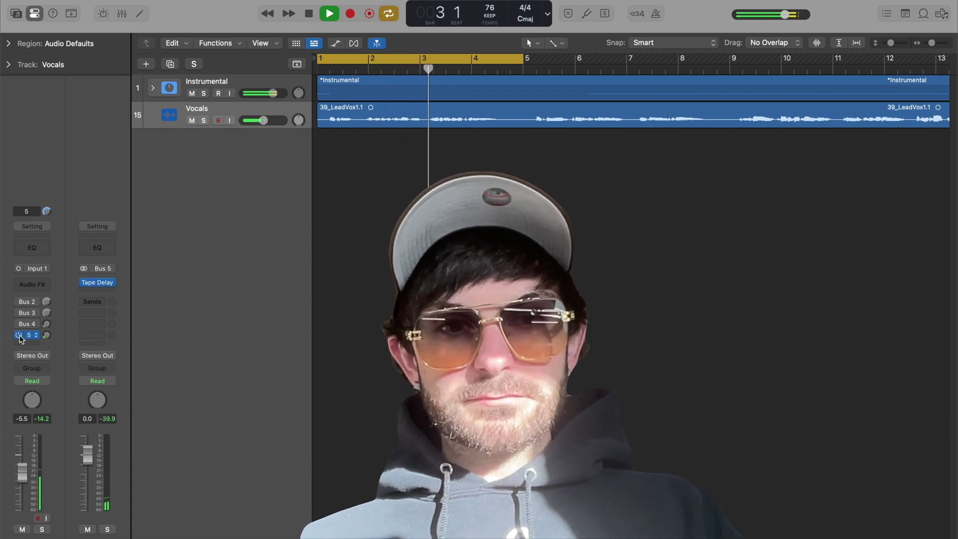
click(21, 339)
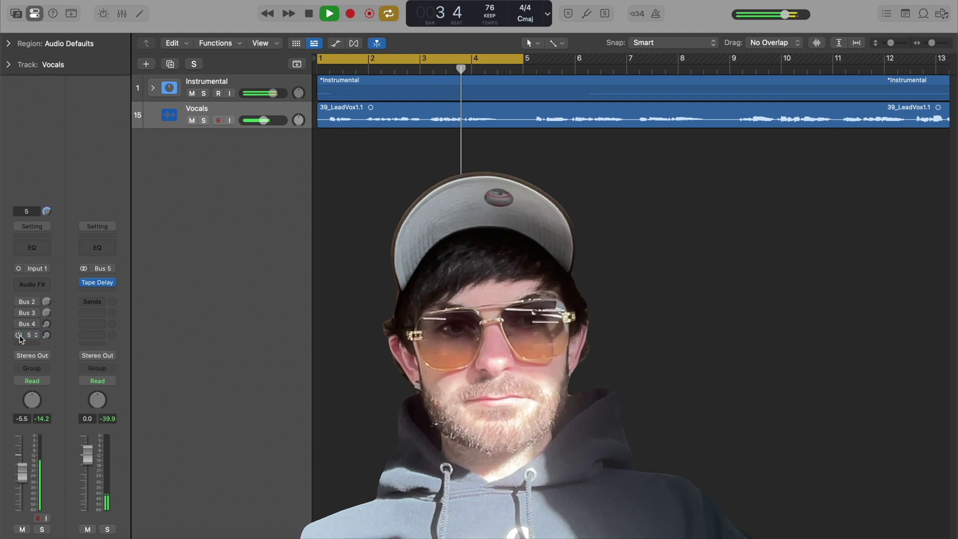
key(space)
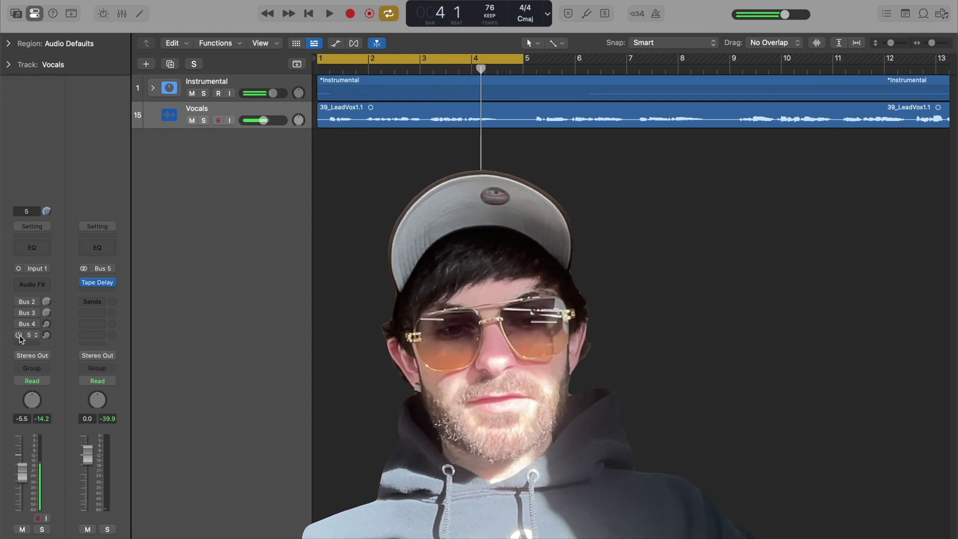
- Solo the Vocals track, play the loop from the start while switching the Bus 5 send on and off, and unsolo the track
key(s)
key(Return)
key(space)
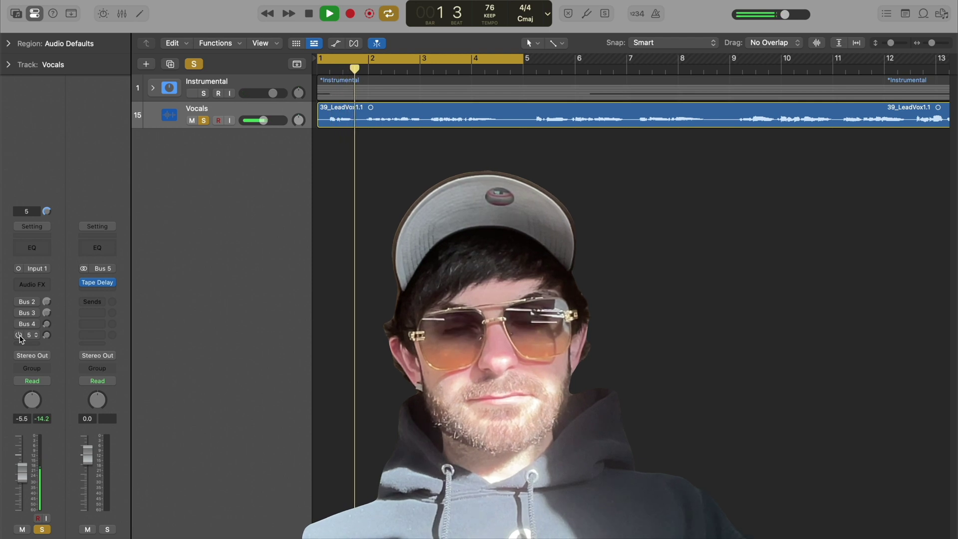
click(19, 336)
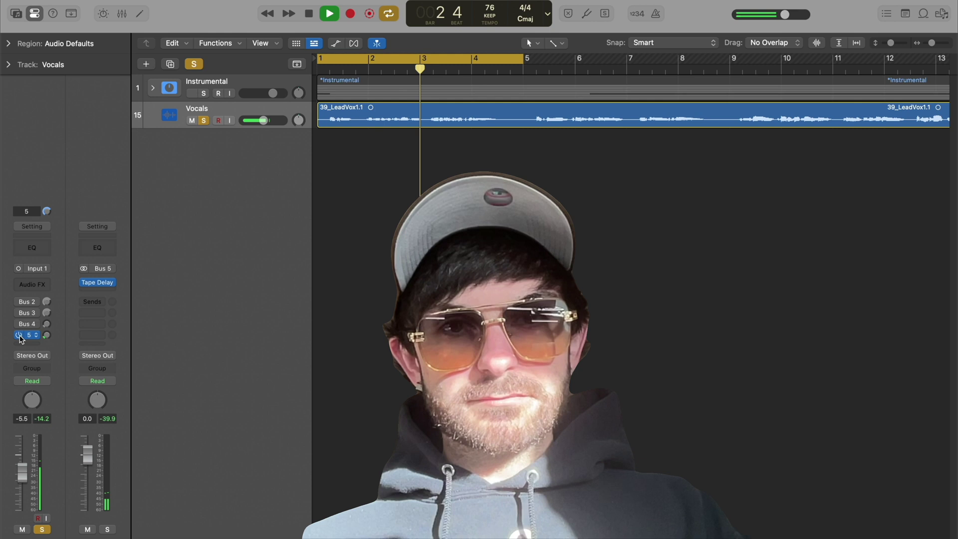
click(19, 336)
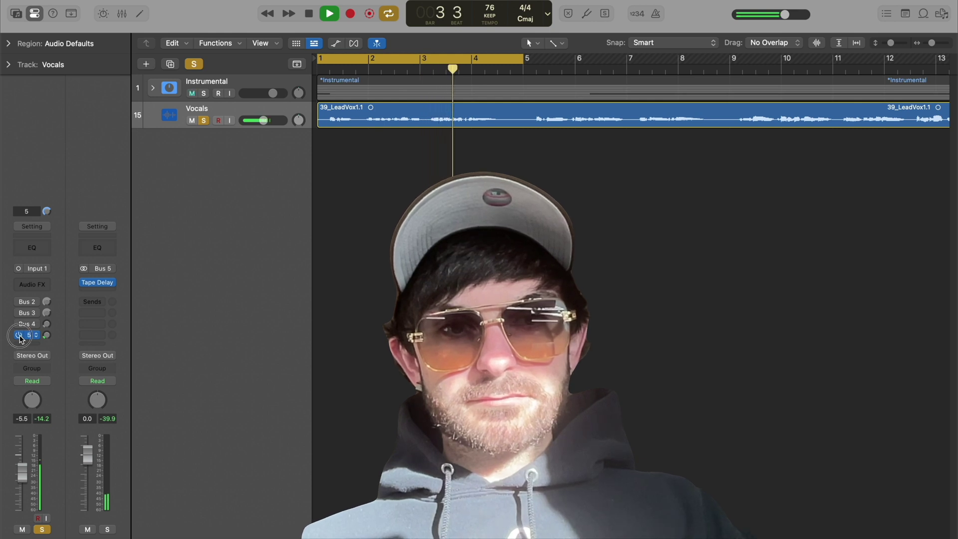
key(space)
key(s)
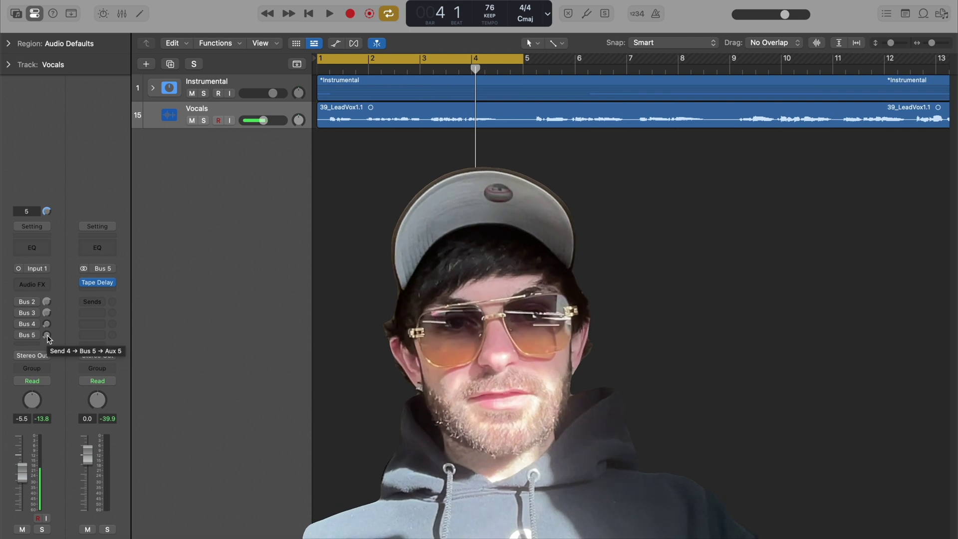
- Raise the Bus 5 send level while playing the full mix with the delay on, and bypass the send after stopping playback
key(space)
mouse_move(47, 335)
mouse_down()
mouse_move(56, 313)
mouse_move(55, 321)
mouse_up()
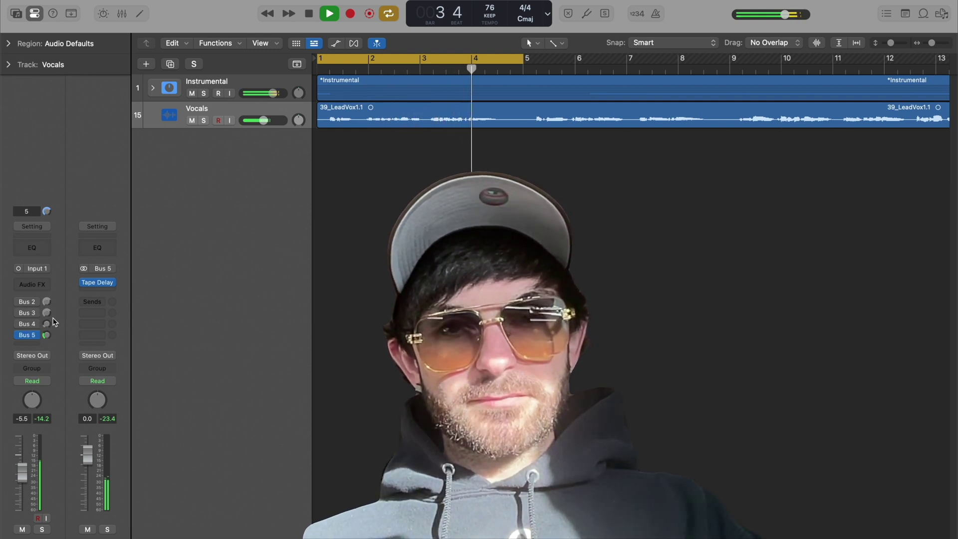
key(space)
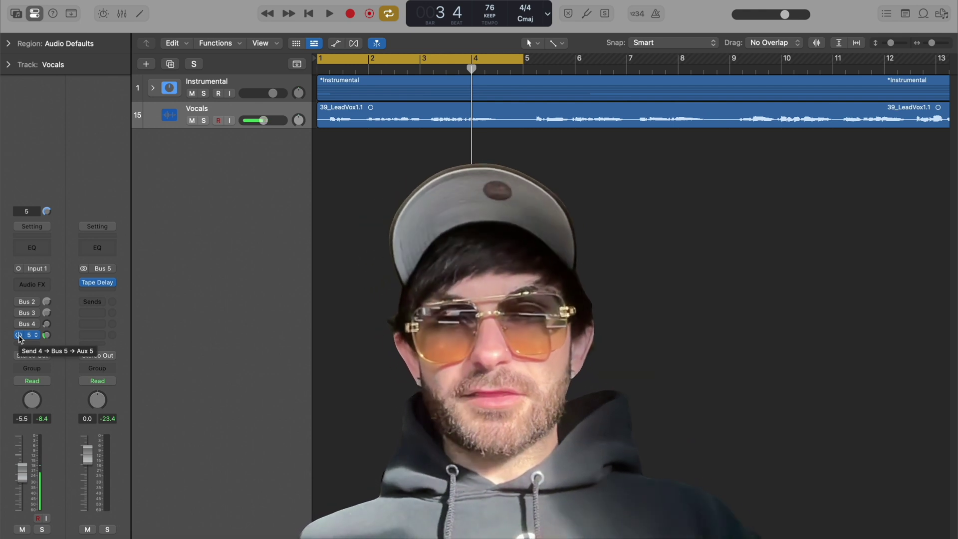
click(18, 336)
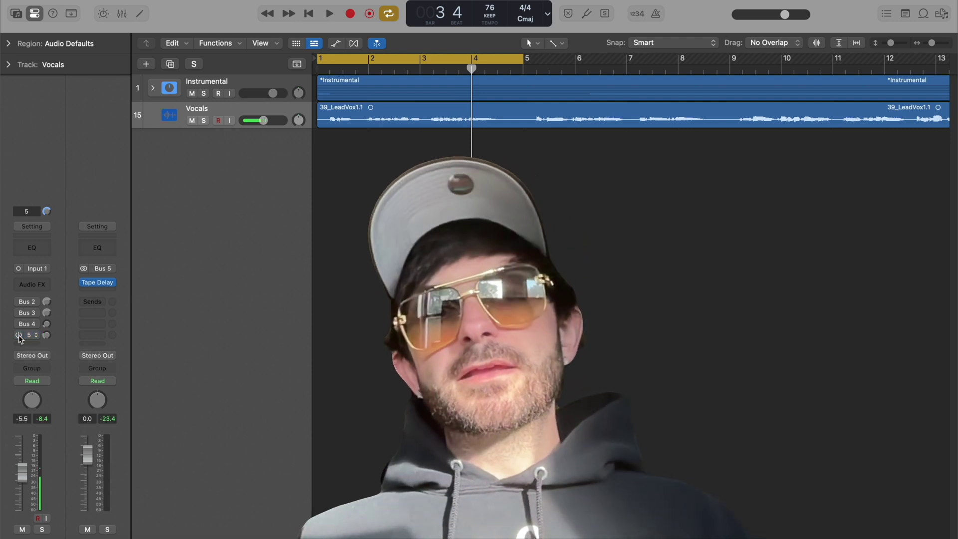